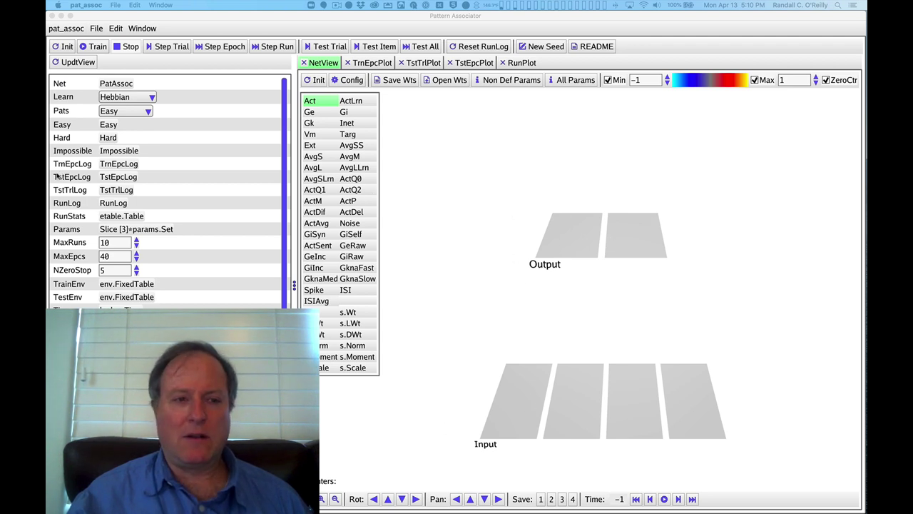
Look over the Easy training patterns table, then close it to reveal the untrained network.
{"action": "left_click", "coordinate": [105, 125]}
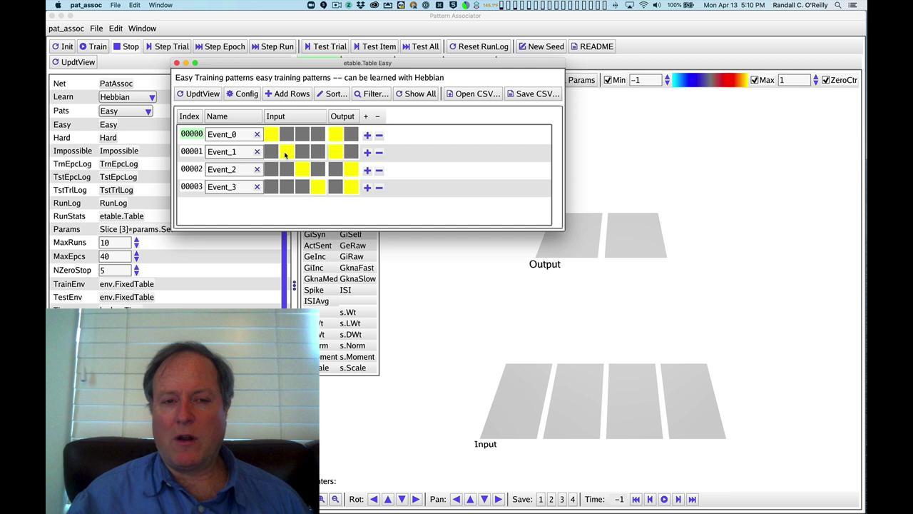
{"action": "left_click", "coordinate": [177, 62]}
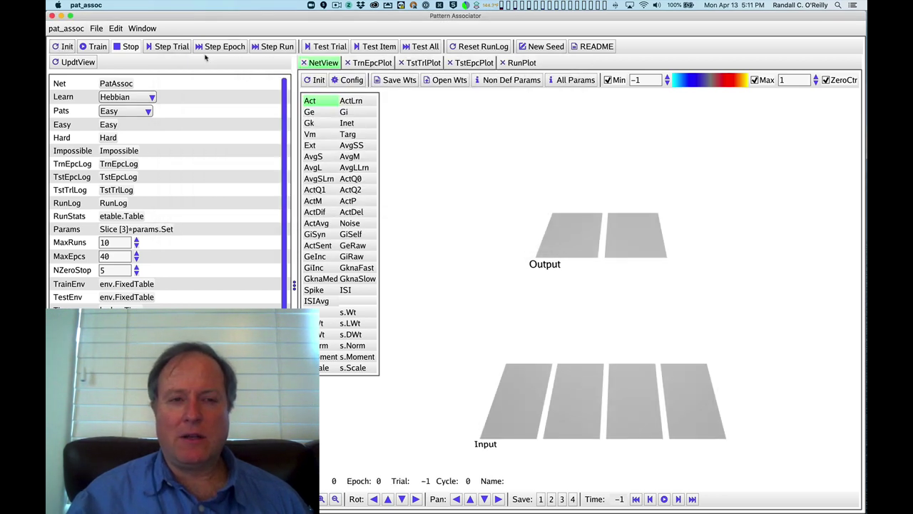
Step four training trials, ending on Event_0 with first input and output units at 0.95.
{"action": "left_click", "coordinate": [178, 47]}
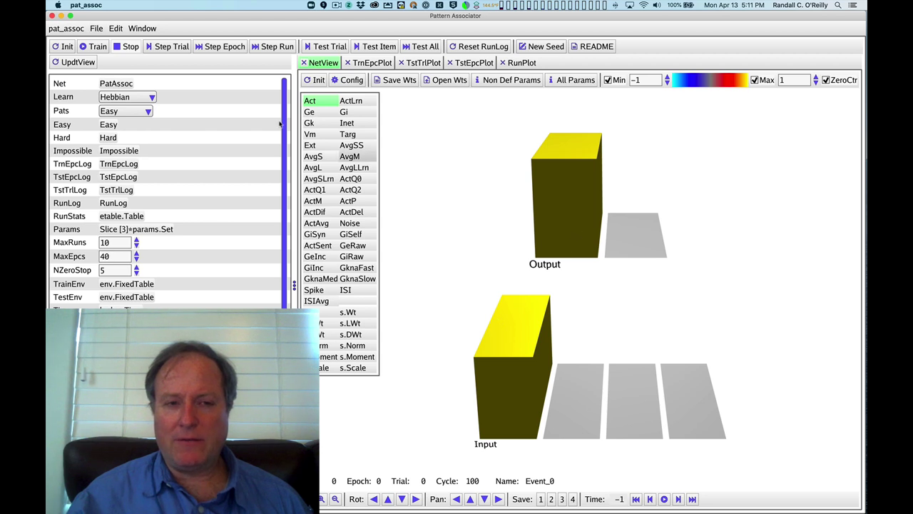
{"action": "left_click", "coordinate": [177, 47]}
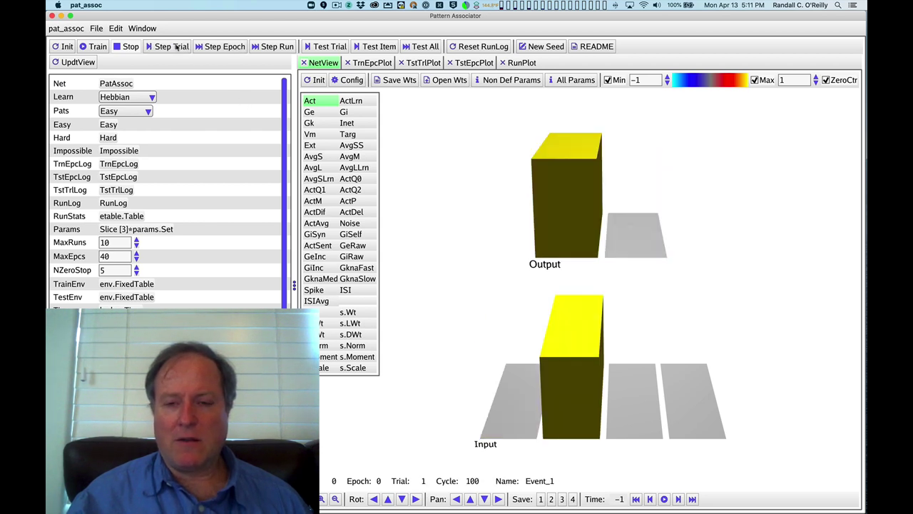
{"action": "left_click", "coordinate": [177, 46]}
{"action": "left_click", "coordinate": [177, 46]}
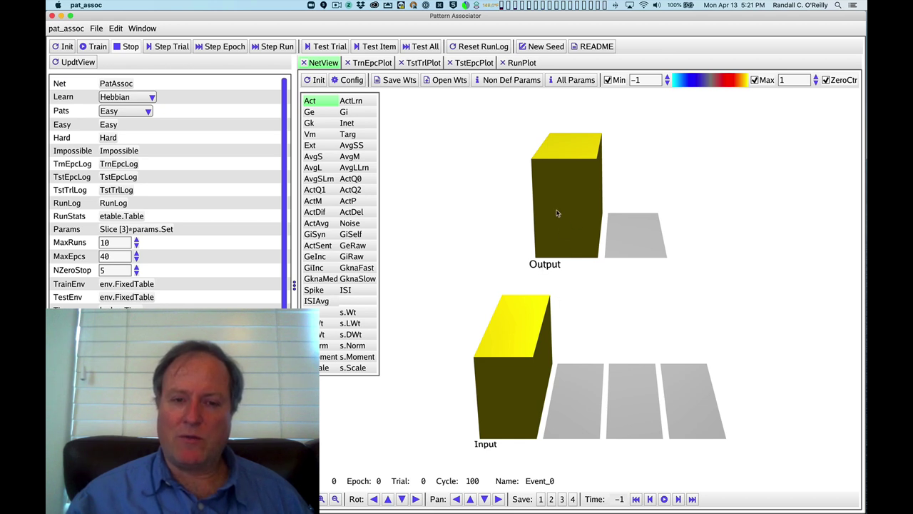
Show r.Wt, then r.DWt, and inspect one Output unit's incoming weight changes.
{"action": "left_click", "coordinate": [328, 312]}
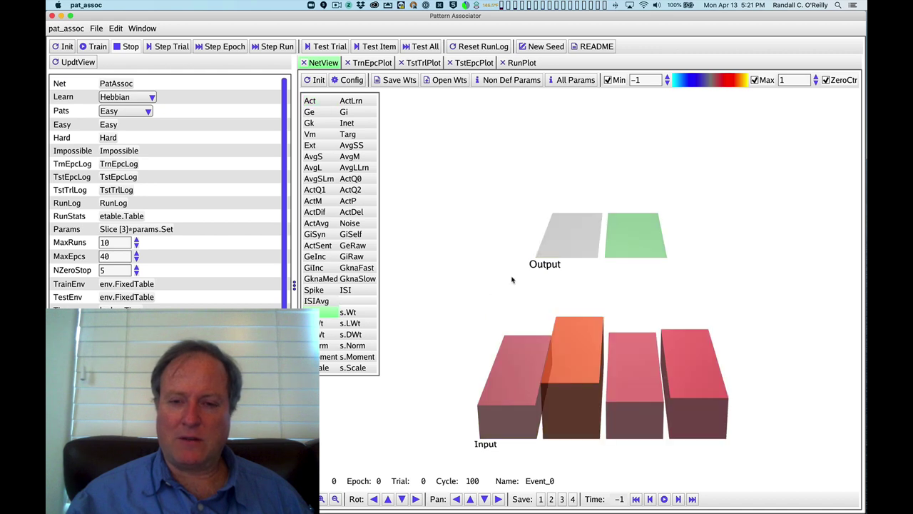
{"action": "left_click", "coordinate": [328, 335]}
{"action": "left_click", "coordinate": [556, 249]}
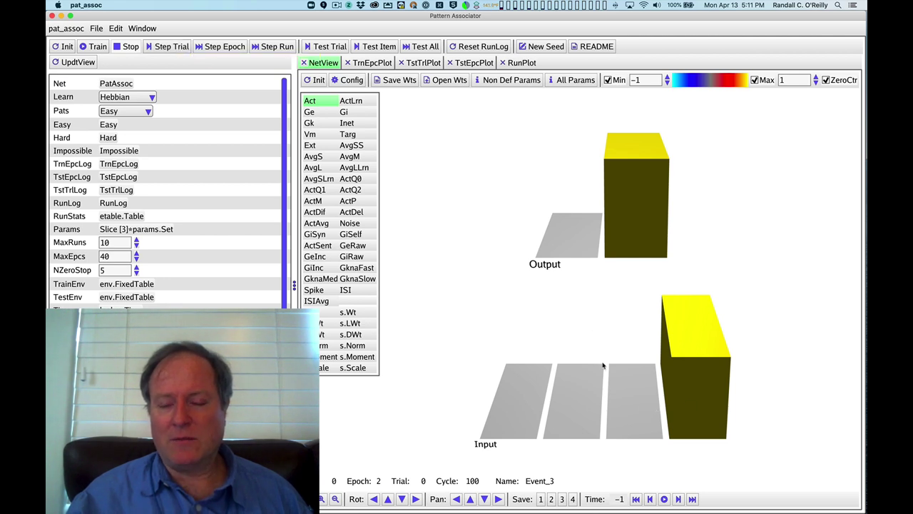
Advance training two trials to Event_1 at Epoch 2, Trial 2.
{"action": "mouse_move", "coordinate": [603, 365]}
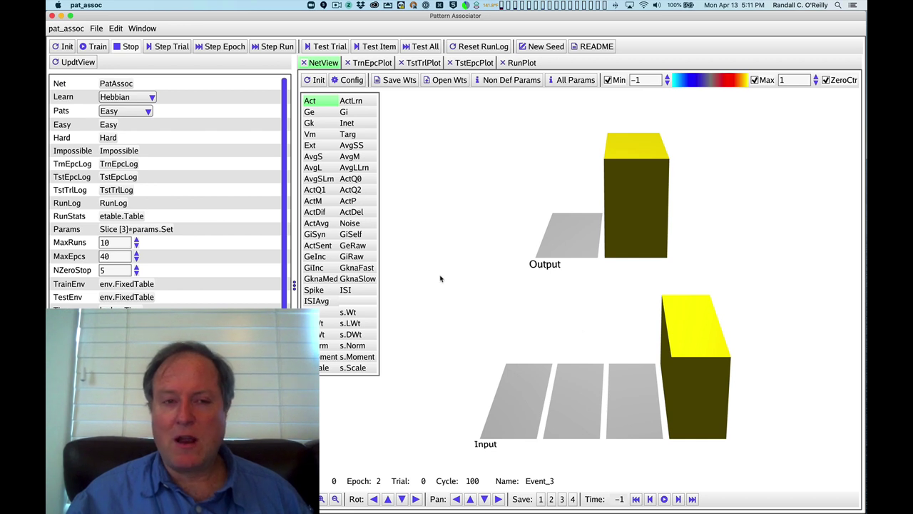
{"action": "left_click", "coordinate": [166, 47]}
{"action": "left_click", "coordinate": [166, 47]}
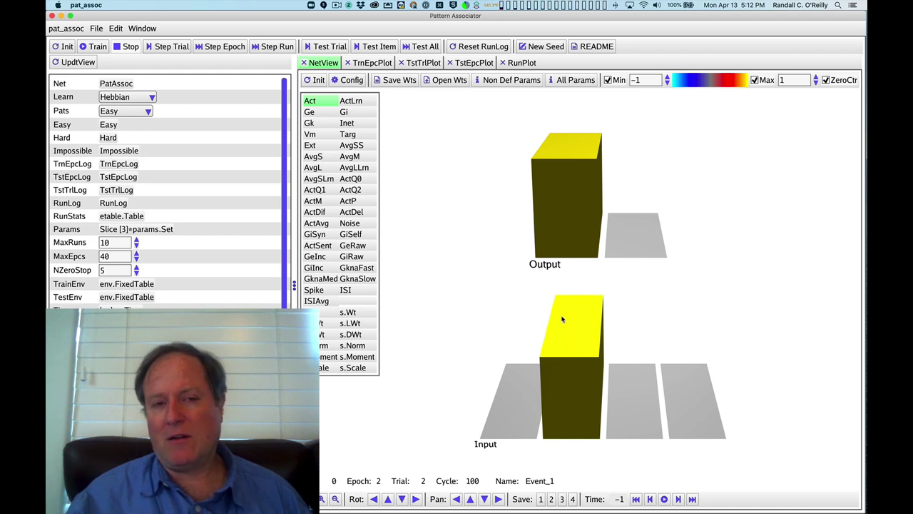
{"action": "mouse_move", "coordinate": [563, 319]}
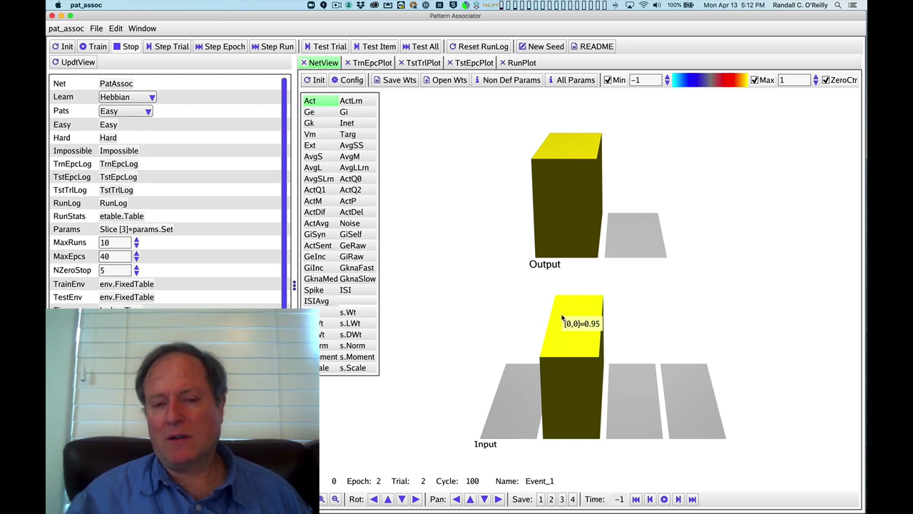
Run three test trials, ending on Event_3 with the second output unit partly active.
{"action": "left_click", "coordinate": [313, 47]}
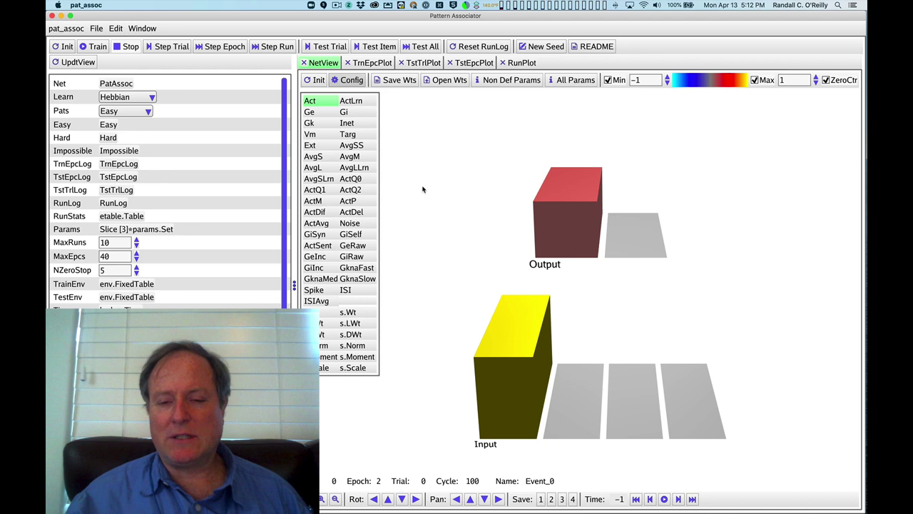
{"action": "mouse_move", "coordinate": [501, 401]}
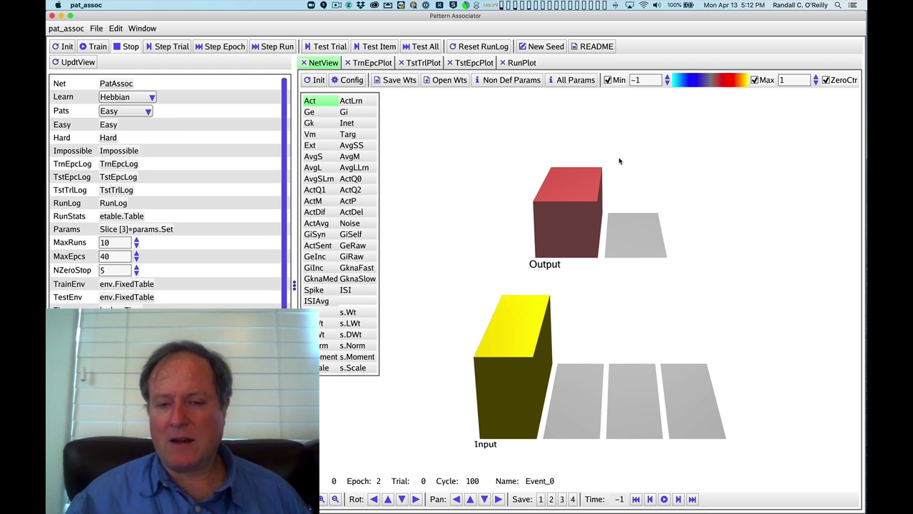
{"action": "left_click", "coordinate": [322, 46]}
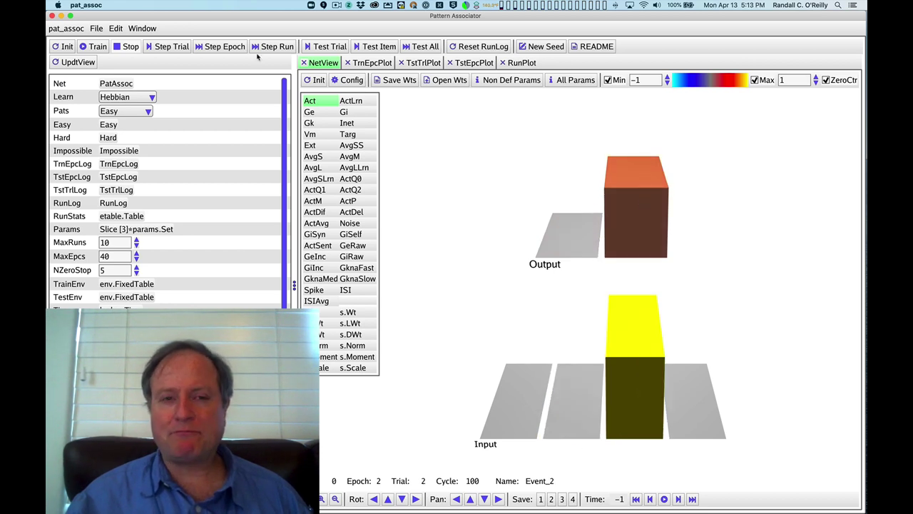
{"action": "left_click", "coordinate": [341, 46]}
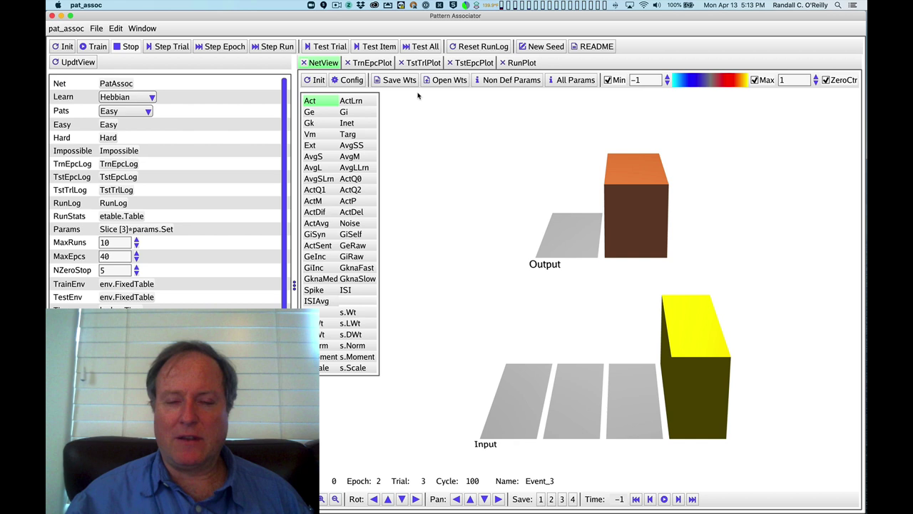
{"action": "left_click", "coordinate": [371, 63]}
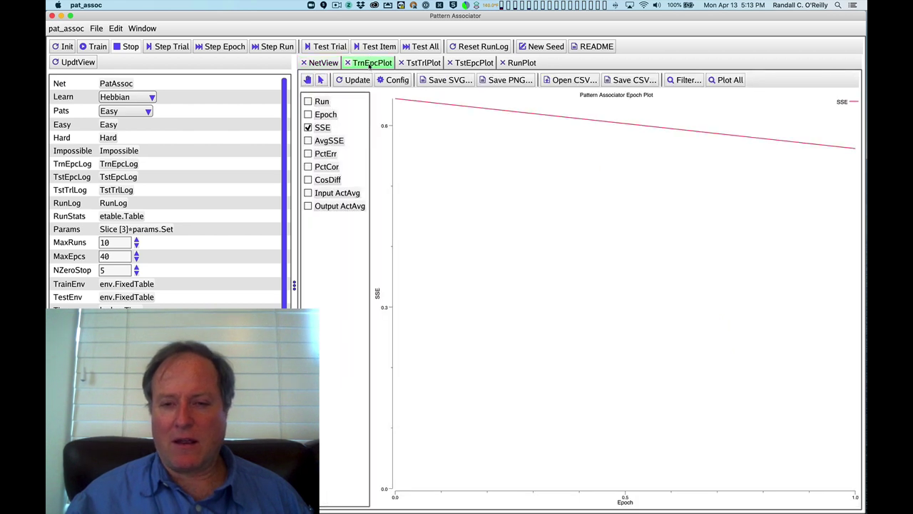
{"action": "left_click", "coordinate": [321, 64]}
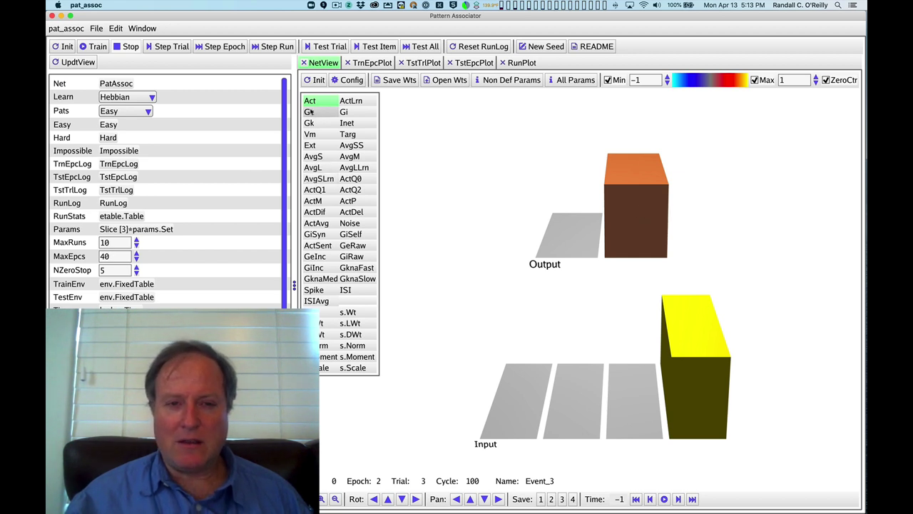
Display the Targ values on the network, then switch back to Act activations.
{"action": "left_click", "coordinate": [347, 135]}
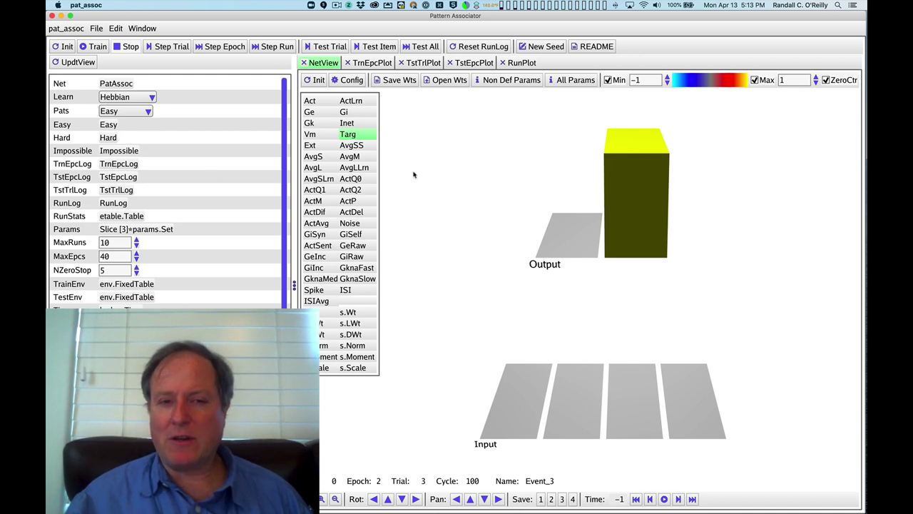
{"action": "left_click", "coordinate": [309, 101]}
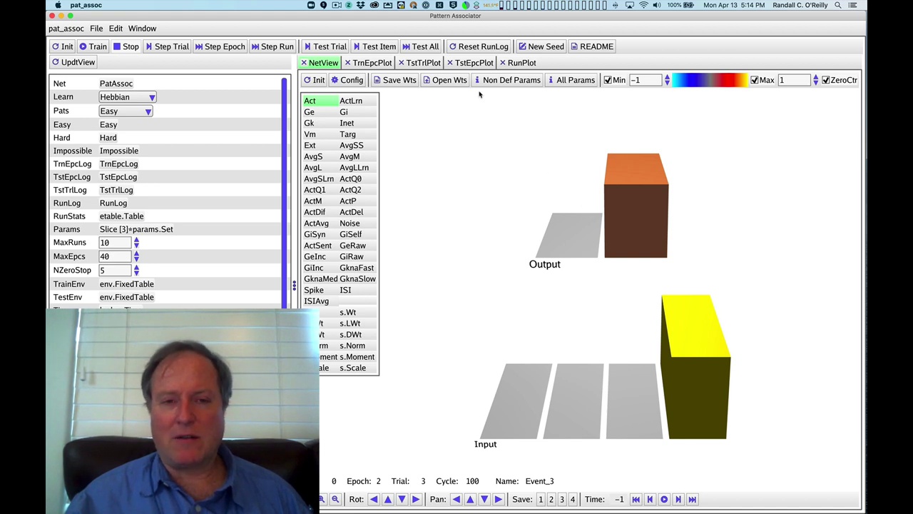
Train seven epochs while watching the TrnEpcPlot SSE curve, then glance at the network view.
{"action": "left_click", "coordinate": [371, 63]}
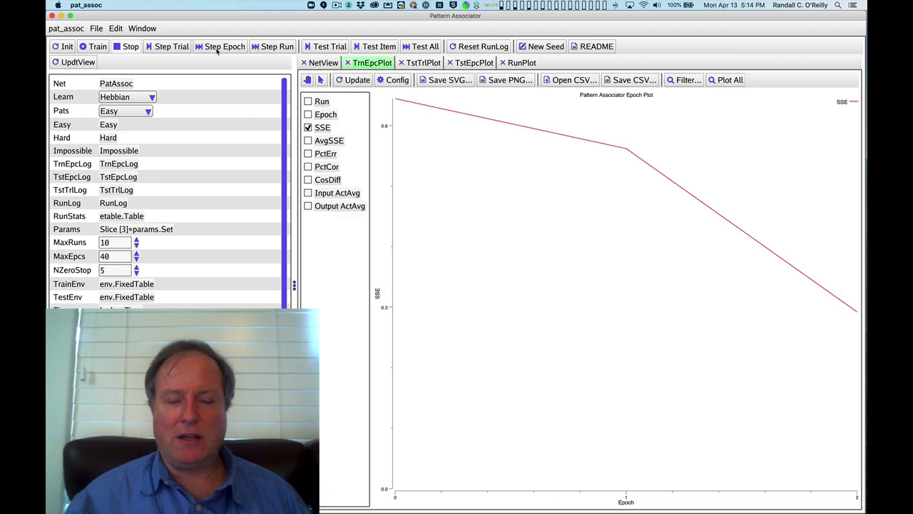
{"action": "left_click", "coordinate": [217, 47]}
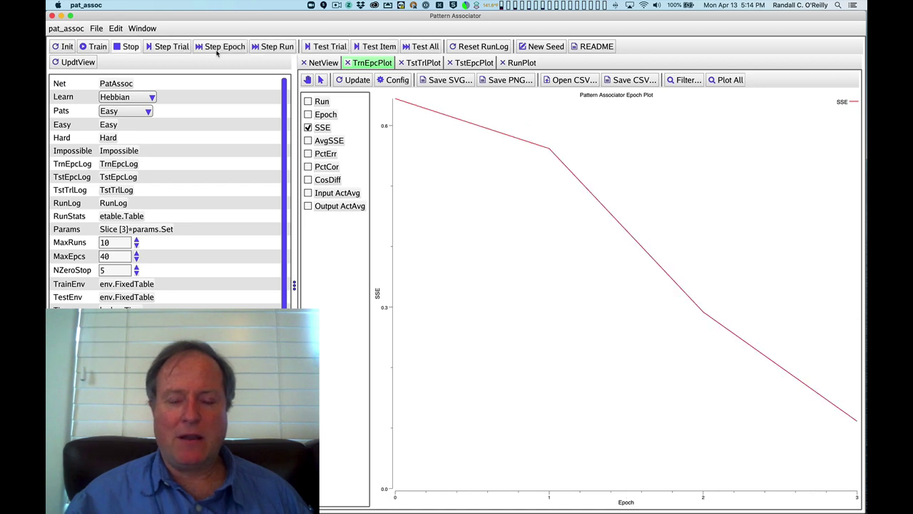
{"action": "left_click", "coordinate": [217, 48]}
{"action": "left_click", "coordinate": [217, 47]}
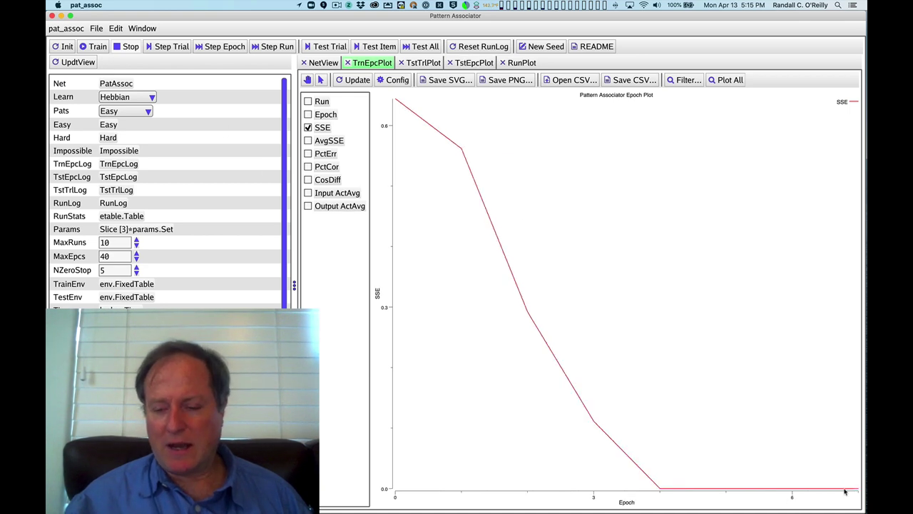
{"action": "left_click", "coordinate": [219, 47]}
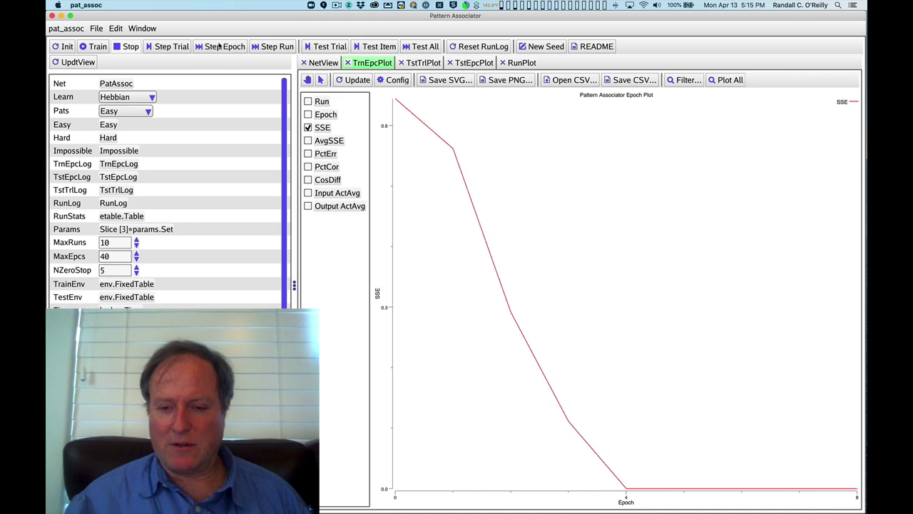
{"action": "left_click", "coordinate": [218, 47]}
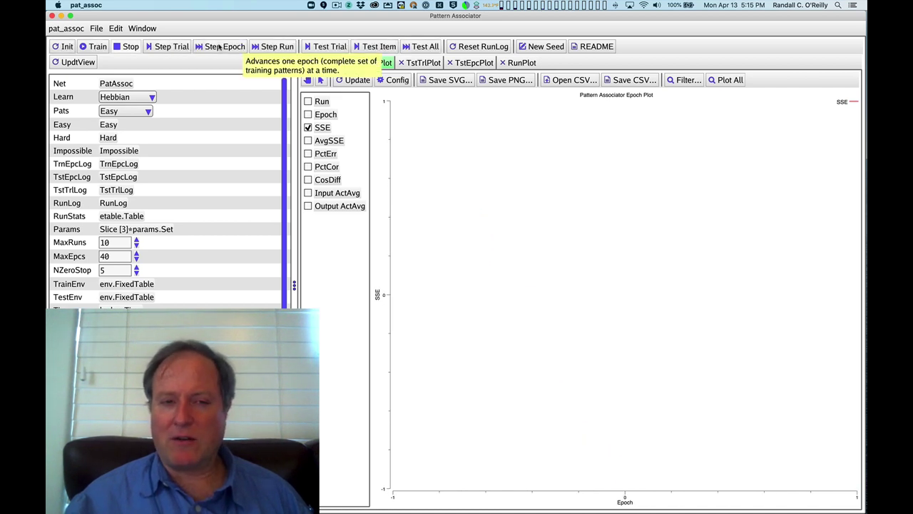
{"action": "left_click", "coordinate": [219, 46]}
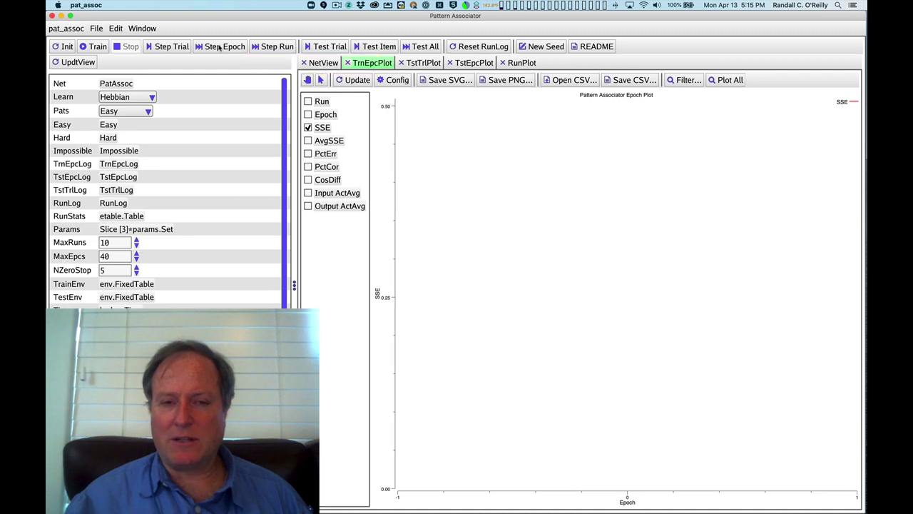
{"action": "left_click", "coordinate": [219, 46]}
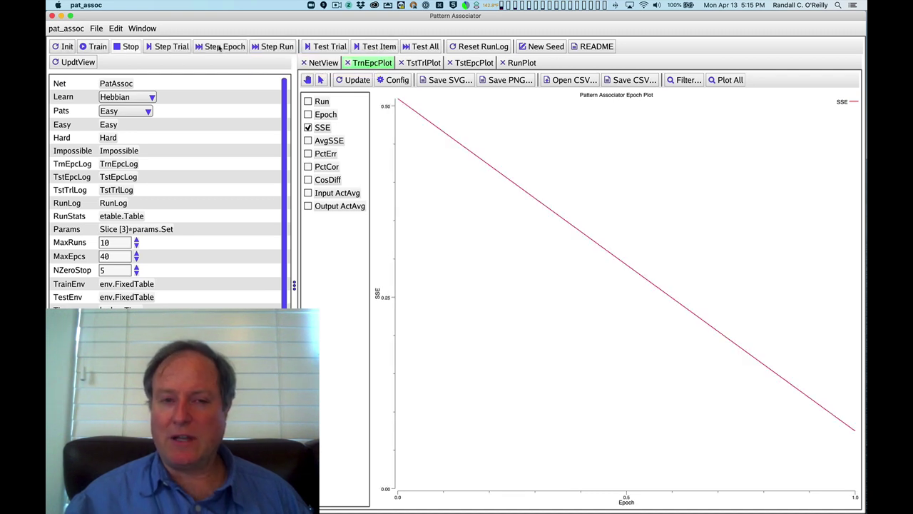
{"action": "left_click", "coordinate": [328, 63]}
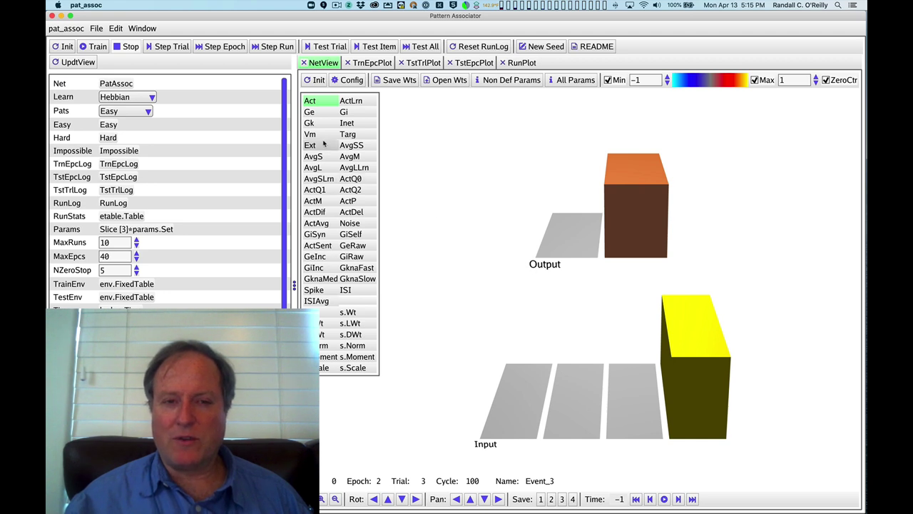
Run fifteen more epochs on the SSE plot until SSE reaches zero, then return to NetView.
{"action": "left_click", "coordinate": [372, 63]}
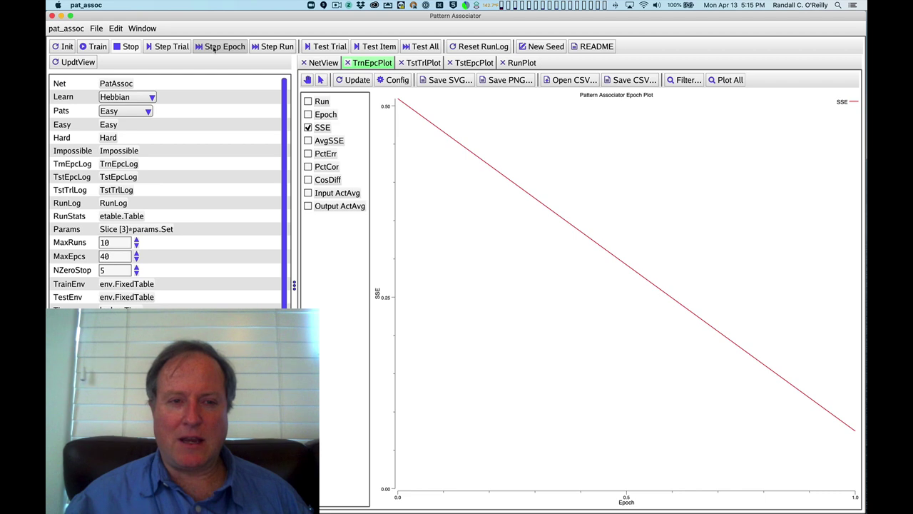
{"action": "left_click", "coordinate": [218, 47]}
{"action": "left_click", "coordinate": [217, 47]}
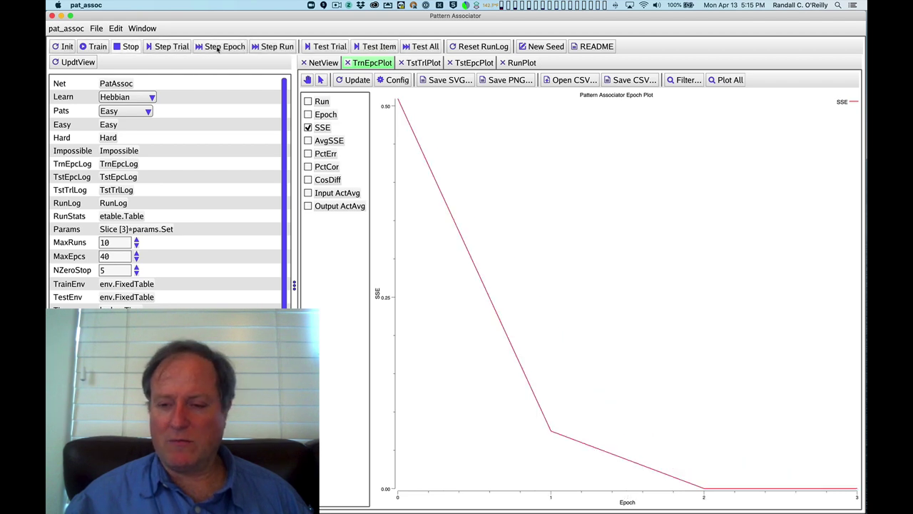
{"action": "left_click", "coordinate": [218, 46]}
{"action": "left_click", "coordinate": [217, 46]}
{"action": "left_click", "coordinate": [218, 47]}
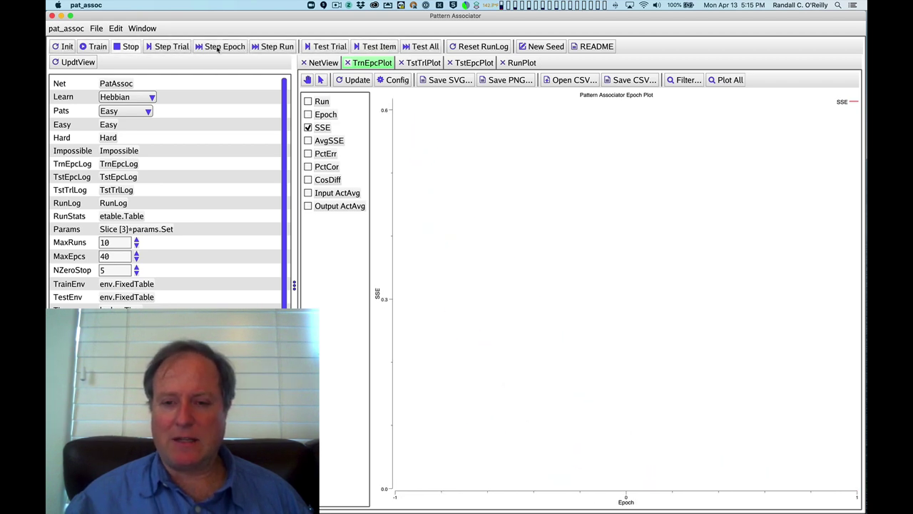
{"action": "left_click", "coordinate": [217, 46]}
{"action": "left_click", "coordinate": [217, 47]}
{"action": "left_click", "coordinate": [218, 46]}
{"action": "left_click", "coordinate": [218, 47]}
{"action": "left_click", "coordinate": [218, 46]}
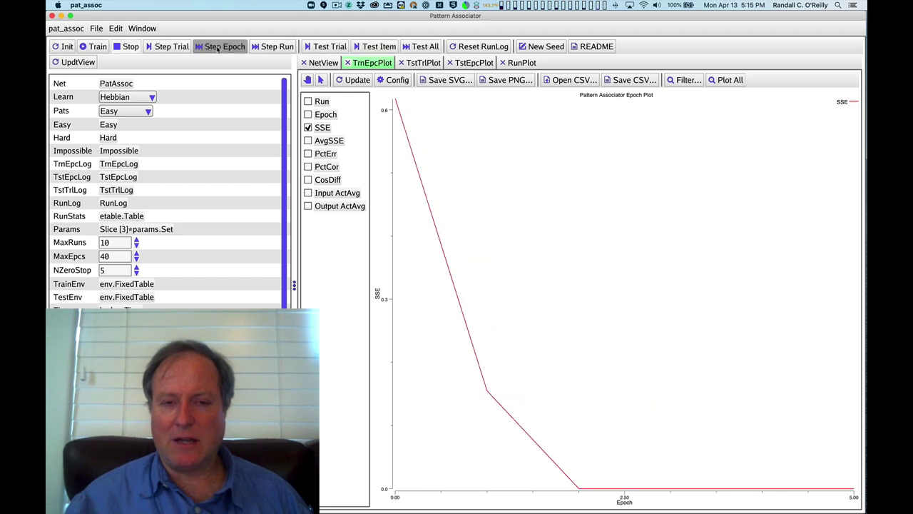
{"action": "left_click", "coordinate": [218, 46]}
{"action": "left_click", "coordinate": [217, 46]}
{"action": "left_click", "coordinate": [218, 46]}
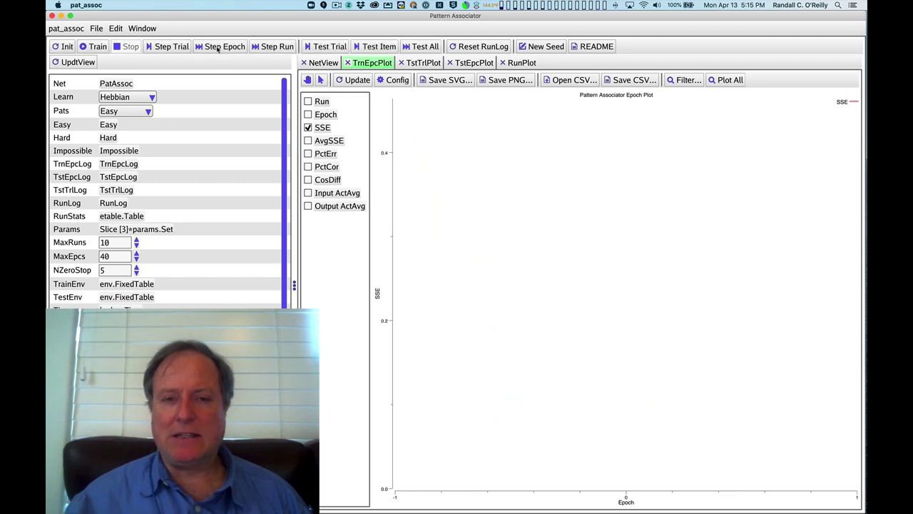
{"action": "left_click", "coordinate": [217, 46]}
{"action": "left_click", "coordinate": [218, 46]}
{"action": "left_click", "coordinate": [218, 47]}
{"action": "left_click", "coordinate": [218, 46]}
{"action": "left_click", "coordinate": [217, 47]}
{"action": "left_click", "coordinate": [322, 62]}
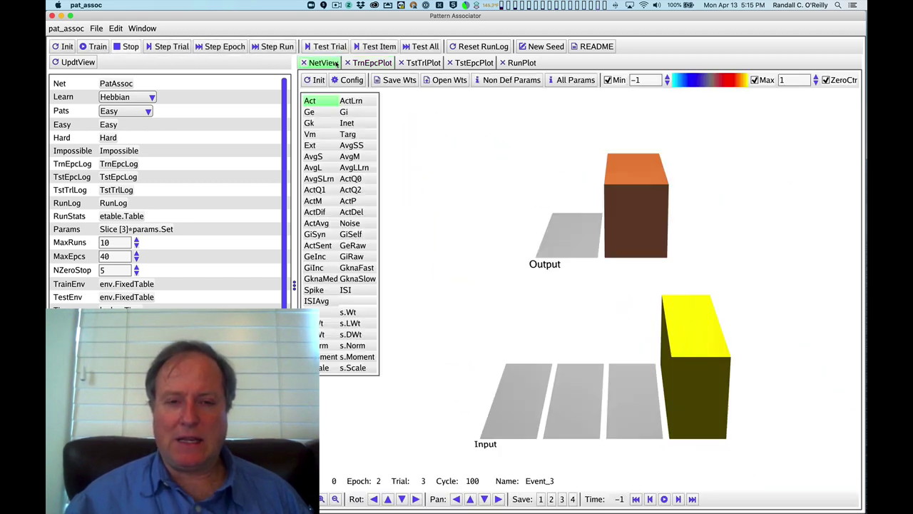
Show r.Wt and inspect the Input weights into the left, then right Output unit.
{"action": "left_click", "coordinate": [328, 314]}
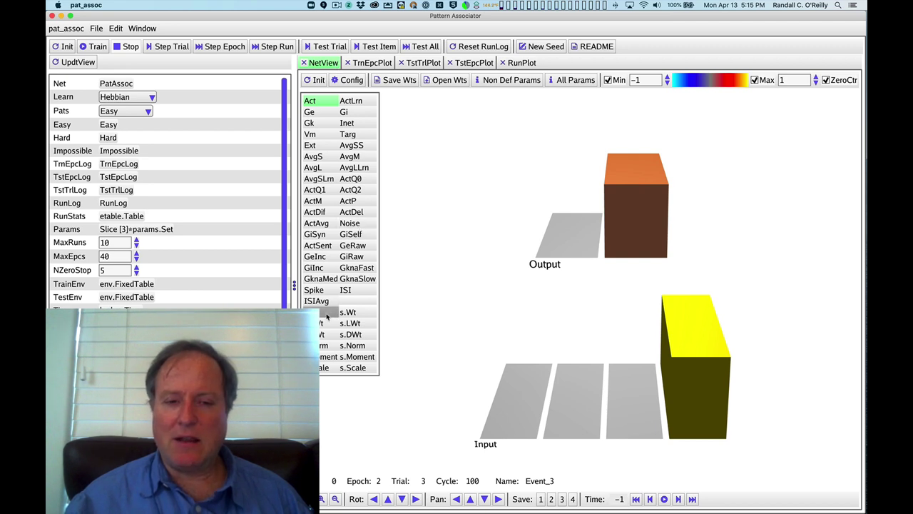
{"action": "left_click", "coordinate": [579, 236]}
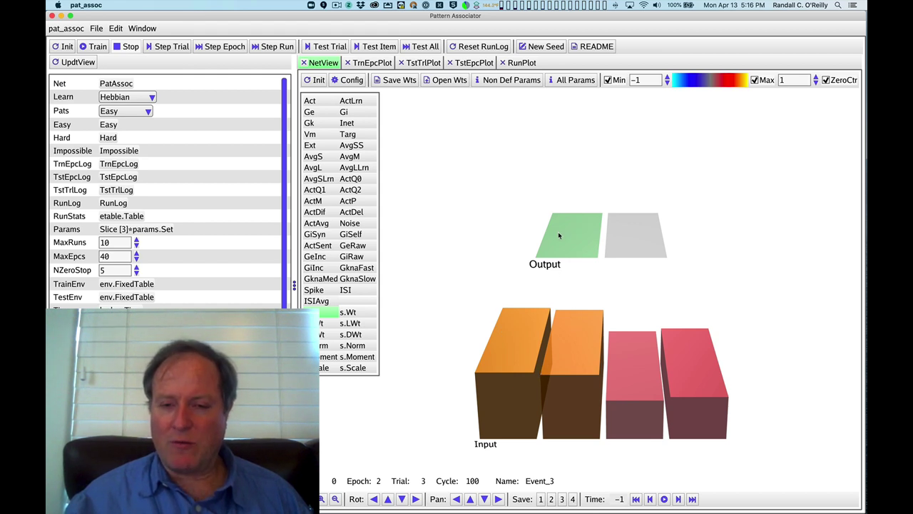
{"action": "left_click", "coordinate": [620, 244]}
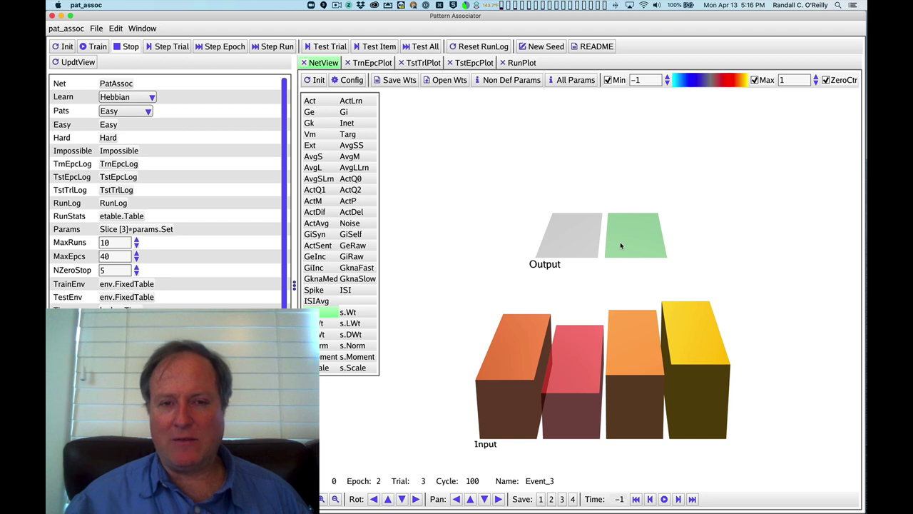
{"action": "mouse_move", "coordinate": [621, 245]}
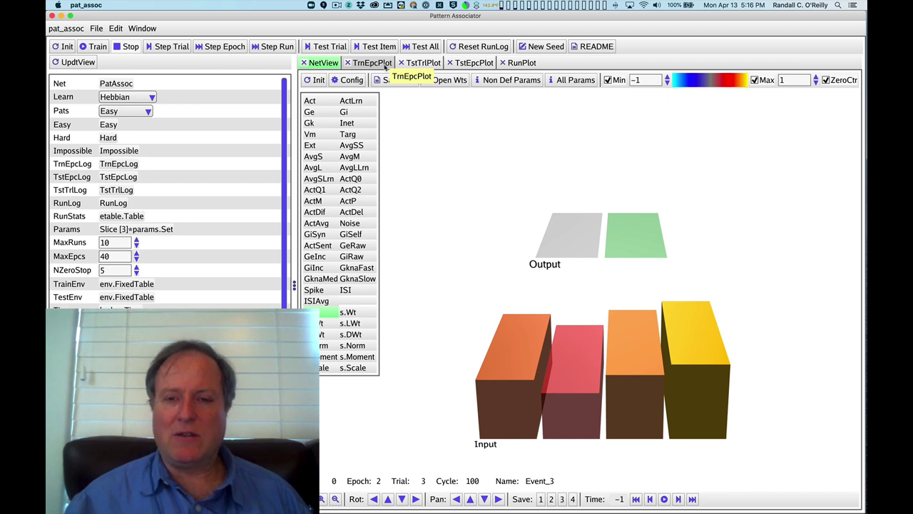
{"action": "left_click", "coordinate": [386, 66]}
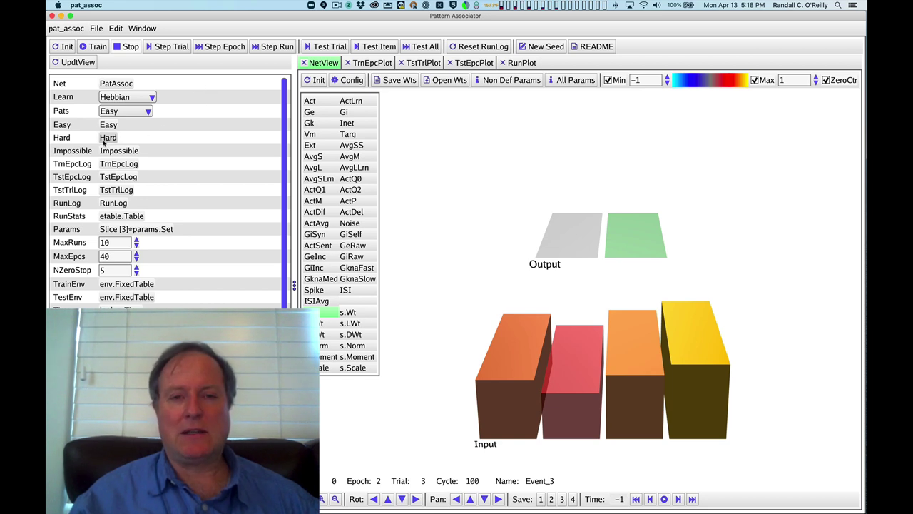
{"action": "mouse_move", "coordinate": [104, 143]}
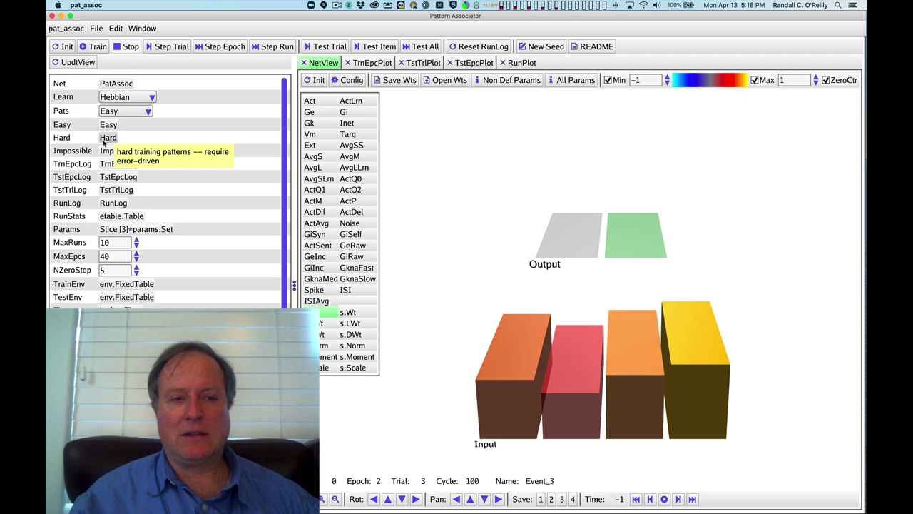
{"action": "left_click", "coordinate": [107, 137]}
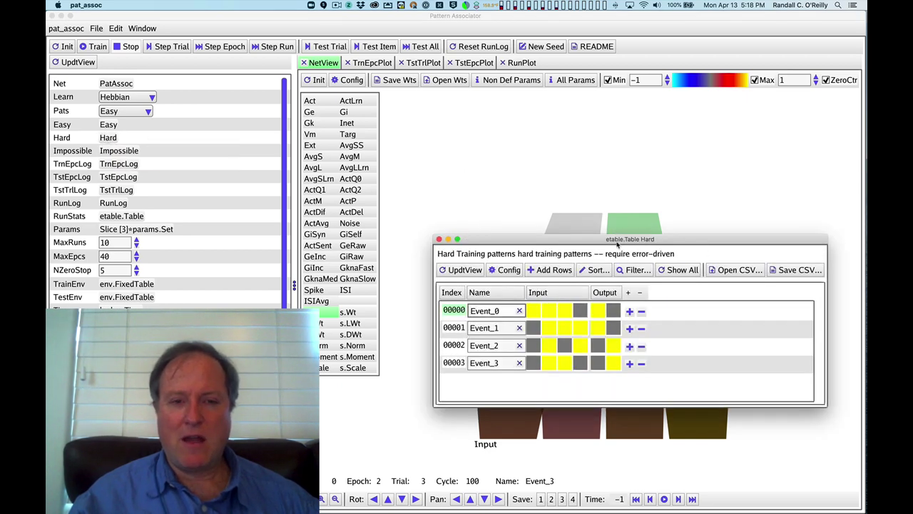
{"action": "left_click_drag", "start_coordinate": [618, 239], "coordinate": [376, 96]}
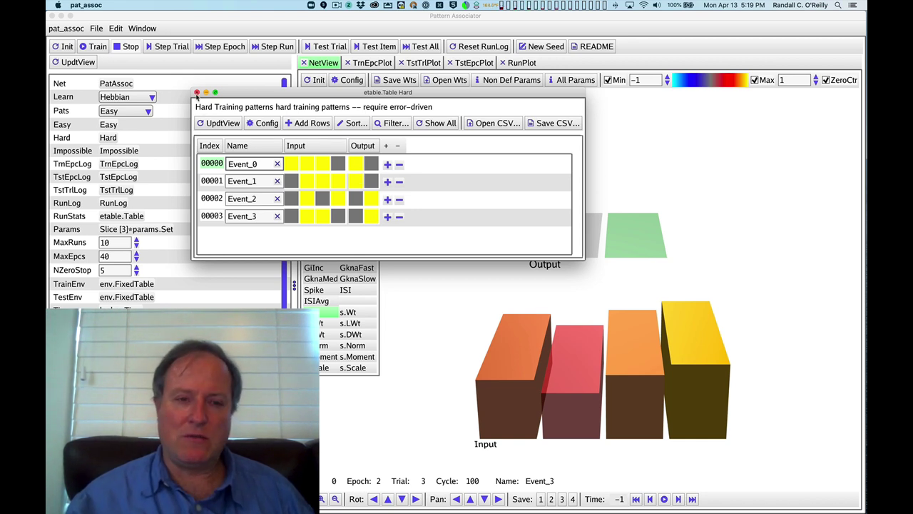
{"action": "left_click", "coordinate": [197, 92]}
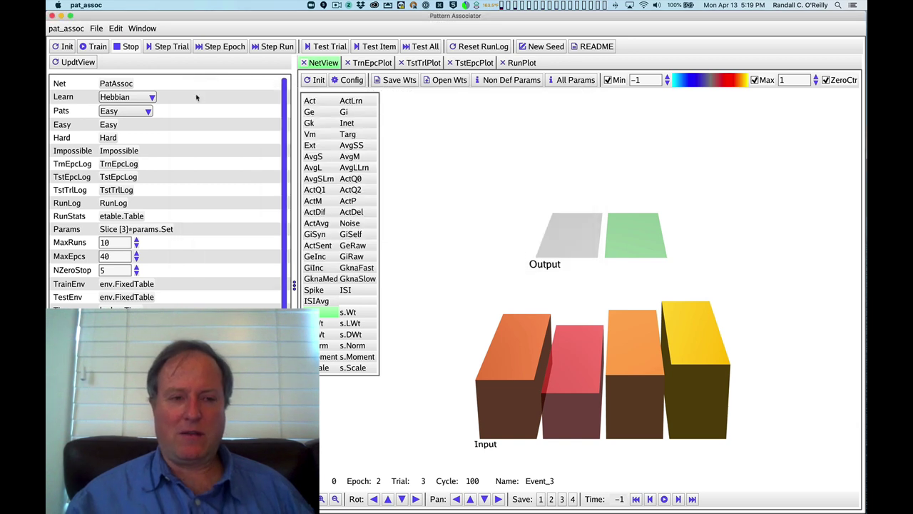
Switch Pats to Hard, reinitialise the network, and display Act values.
{"action": "left_click", "coordinate": [126, 112]}
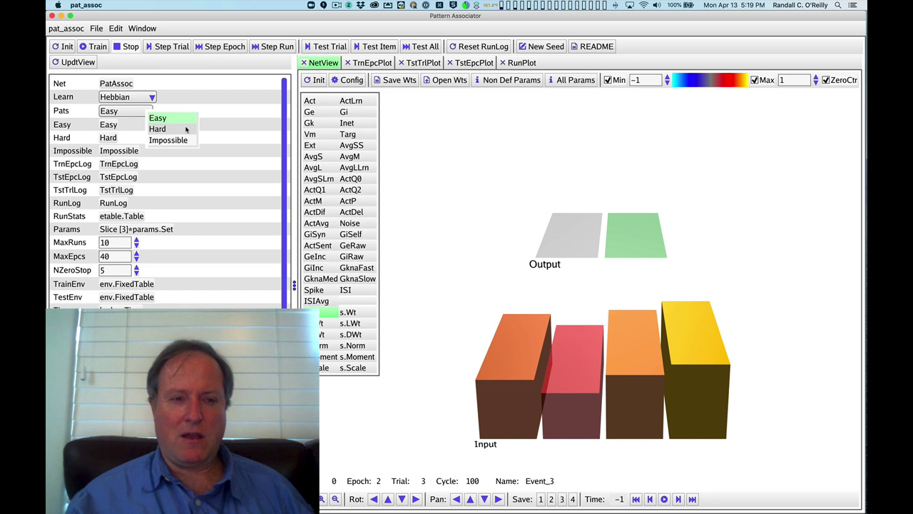
{"action": "left_click", "coordinate": [186, 129]}
{"action": "left_click", "coordinate": [63, 47]}
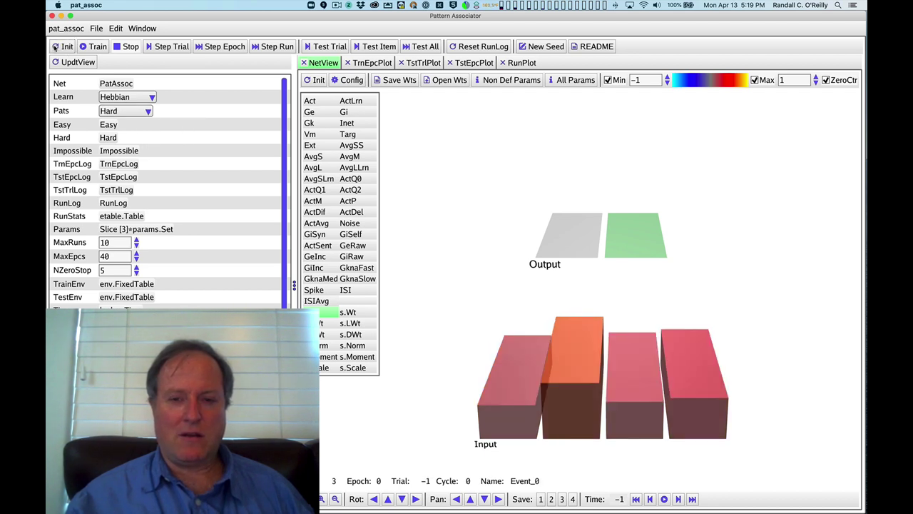
{"action": "left_click", "coordinate": [321, 101]}
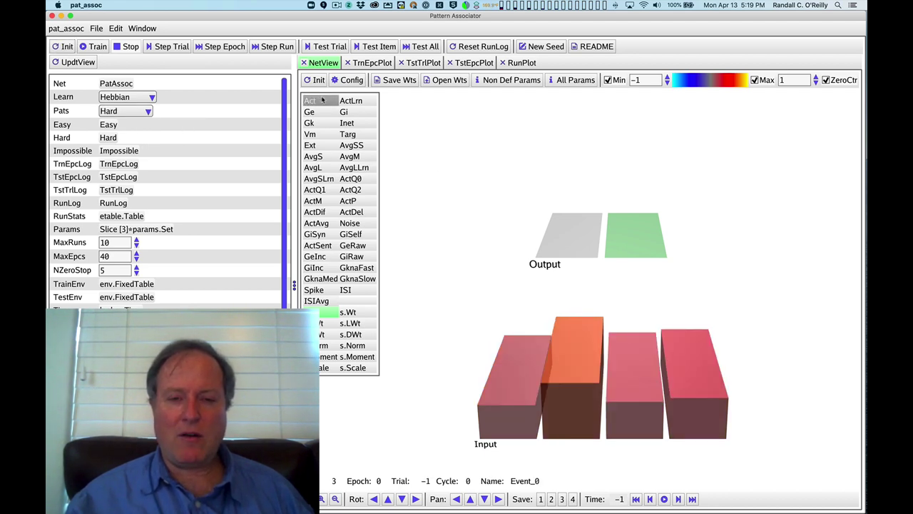
Step twelve training trials on the Hard patterns, reaching Event_2 at Epoch 2, Trial 3.
{"action": "left_click", "coordinate": [172, 47]}
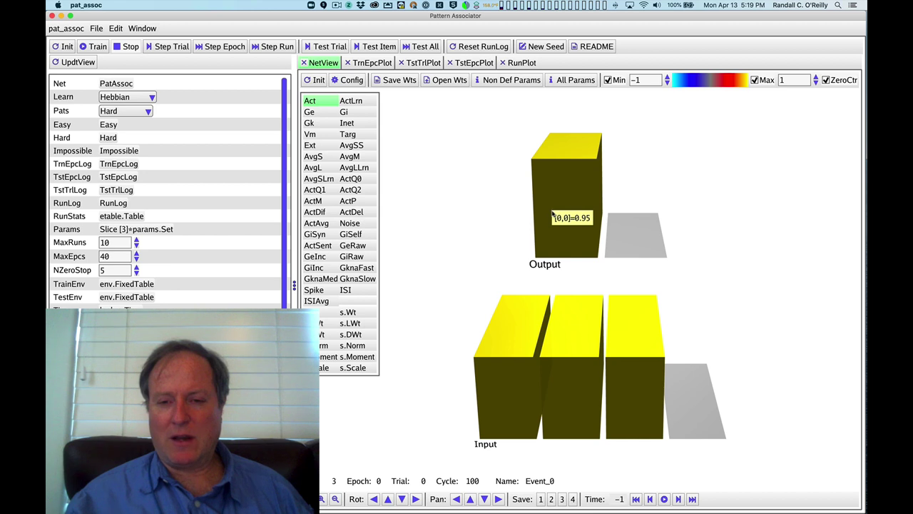
{"action": "left_click", "coordinate": [176, 49]}
{"action": "left_click", "coordinate": [176, 50]}
{"action": "left_click", "coordinate": [176, 50]}
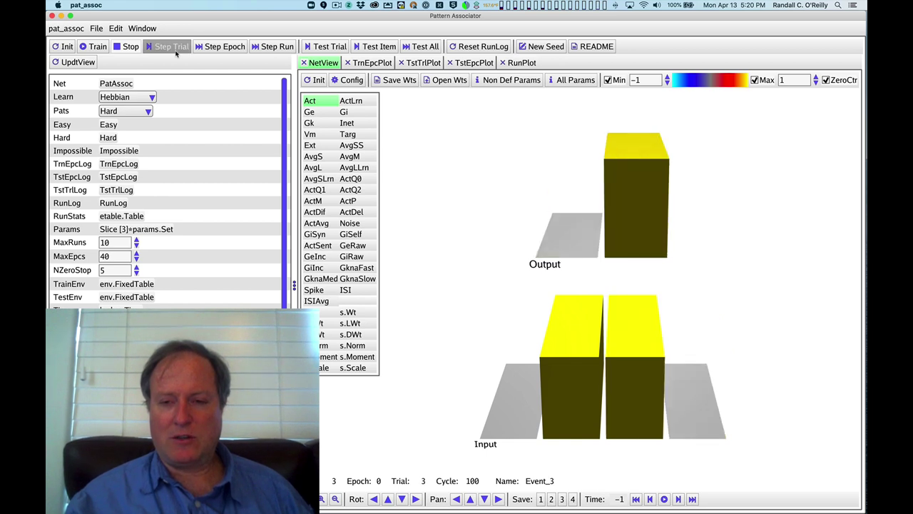
{"action": "left_click", "coordinate": [176, 50]}
{"action": "left_click", "coordinate": [175, 50]}
{"action": "left_click", "coordinate": [176, 52]}
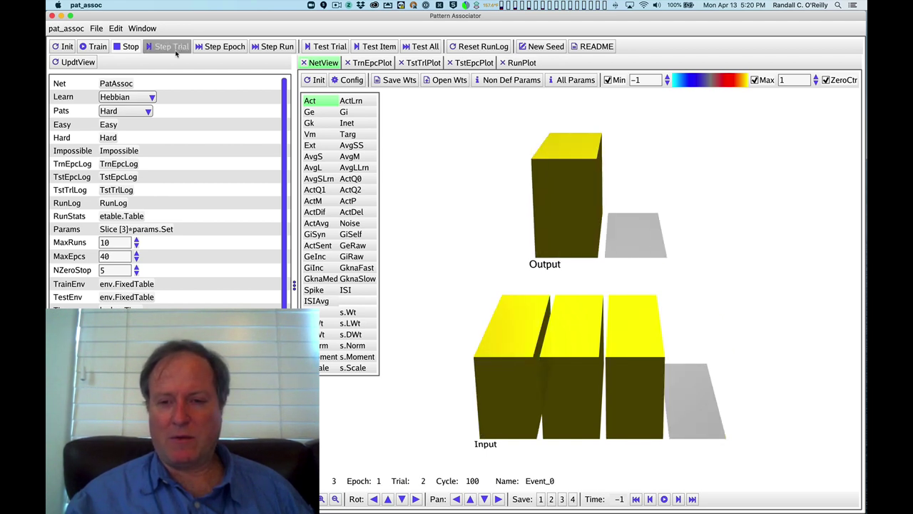
{"action": "left_click", "coordinate": [175, 51]}
{"action": "left_click", "coordinate": [175, 52]}
{"action": "left_click", "coordinate": [175, 51]}
{"action": "left_click", "coordinate": [176, 52]}
{"action": "left_click", "coordinate": [175, 51]}
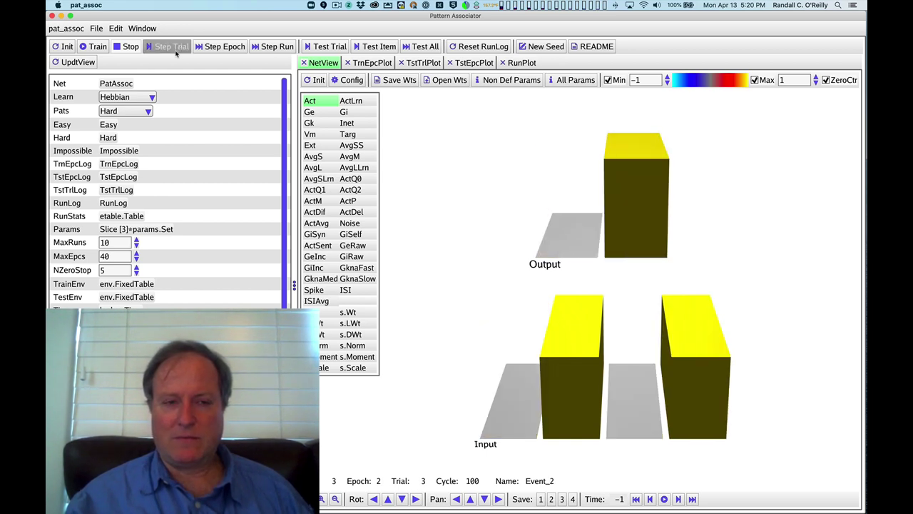
{"action": "left_click", "coordinate": [176, 51]}
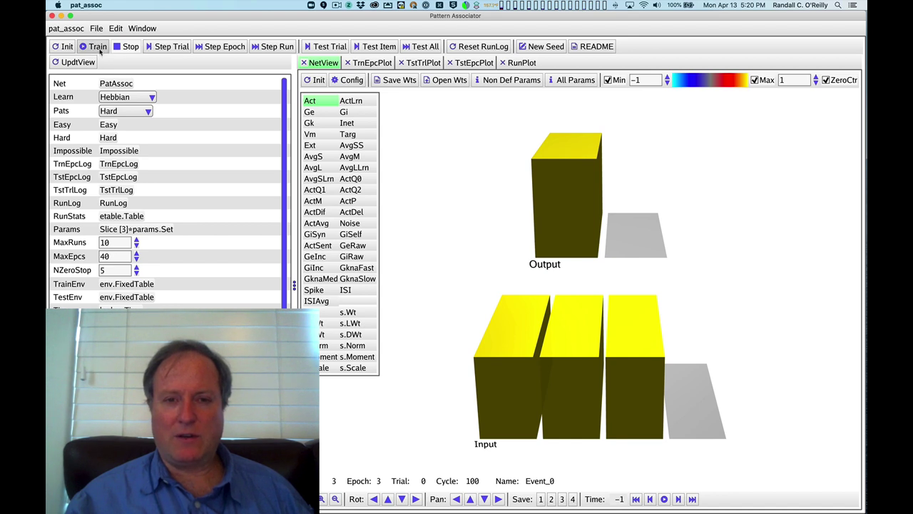
Train on the Hard patterns for about 40 epochs, SSE staying near 0.4, then return to NetView.
{"action": "left_click", "coordinate": [98, 47]}
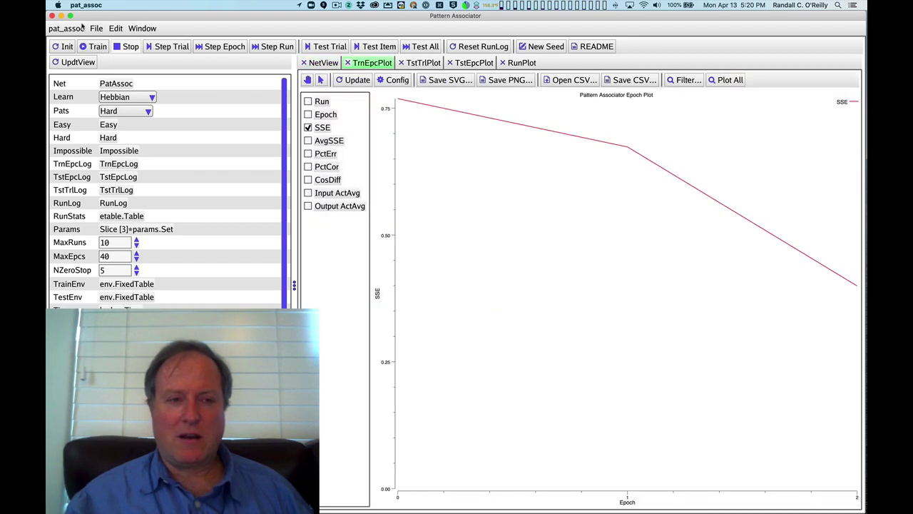
{"action": "left_click", "coordinate": [92, 46]}
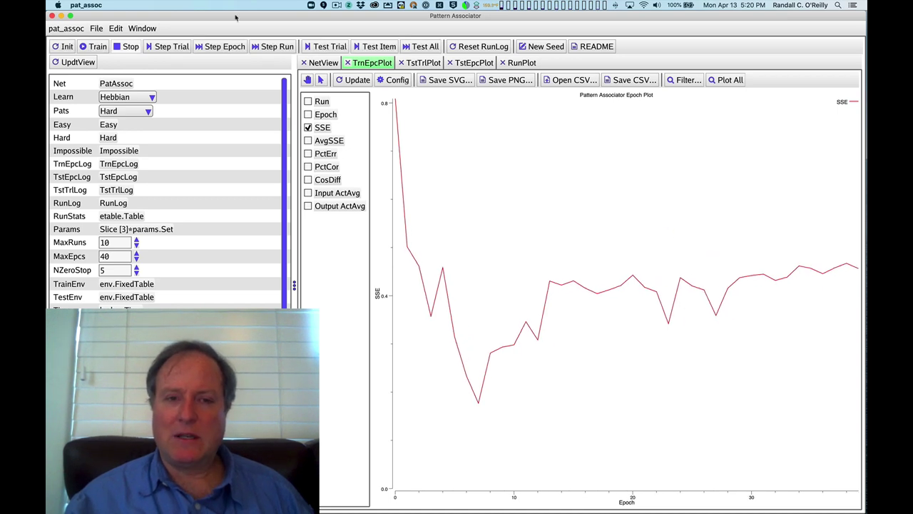
{"action": "left_click", "coordinate": [323, 63]}
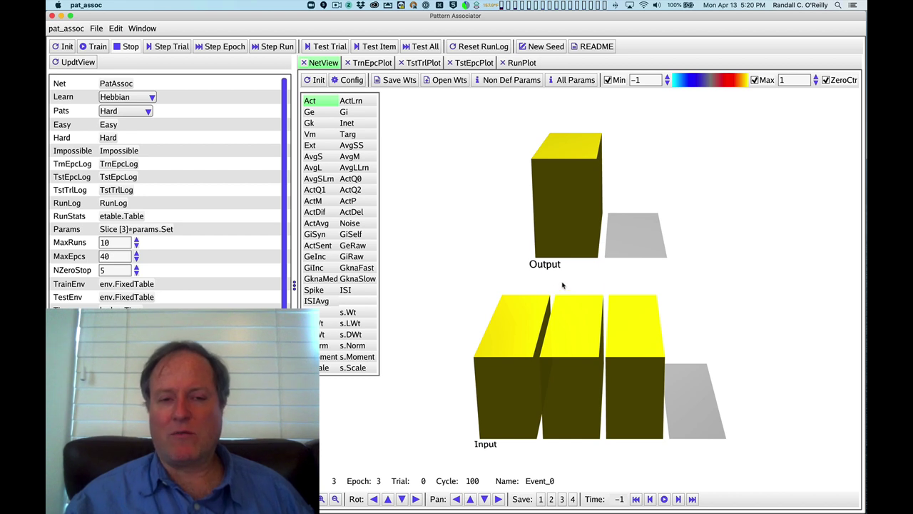
{"action": "mouse_move", "coordinate": [563, 288]}
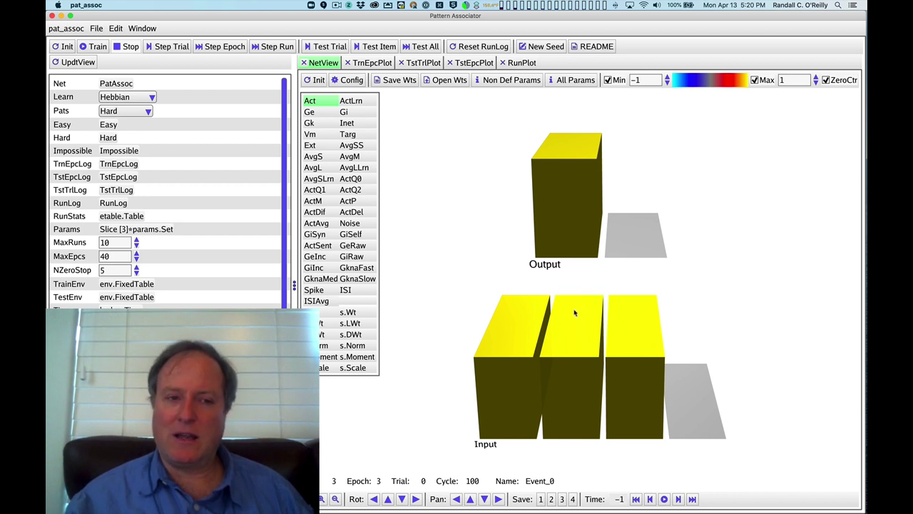